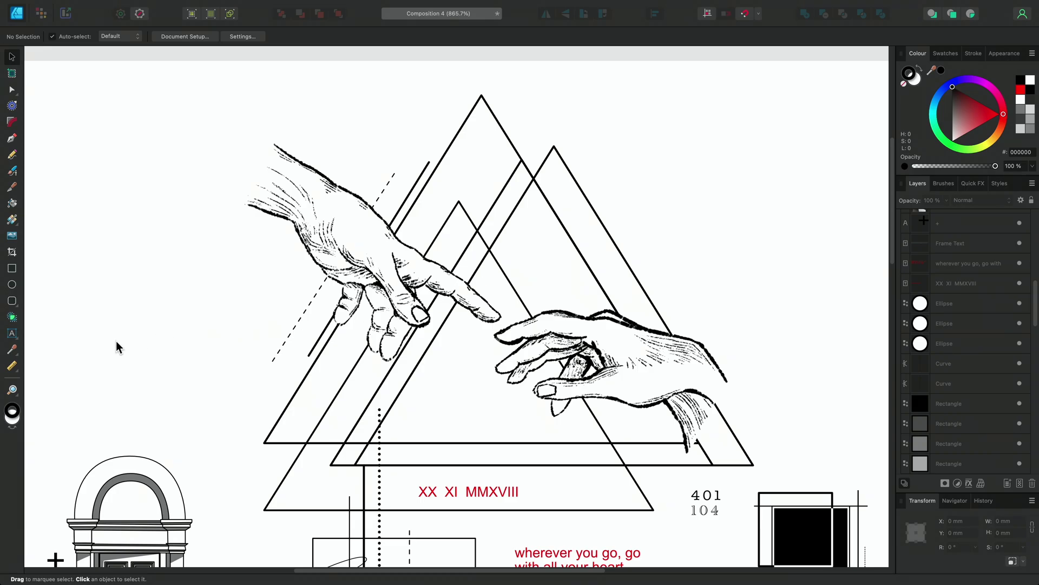
# Swap the Colour Picker in the left toolbar flyout for the Style Picker Tool
pyautogui.click(12, 349)
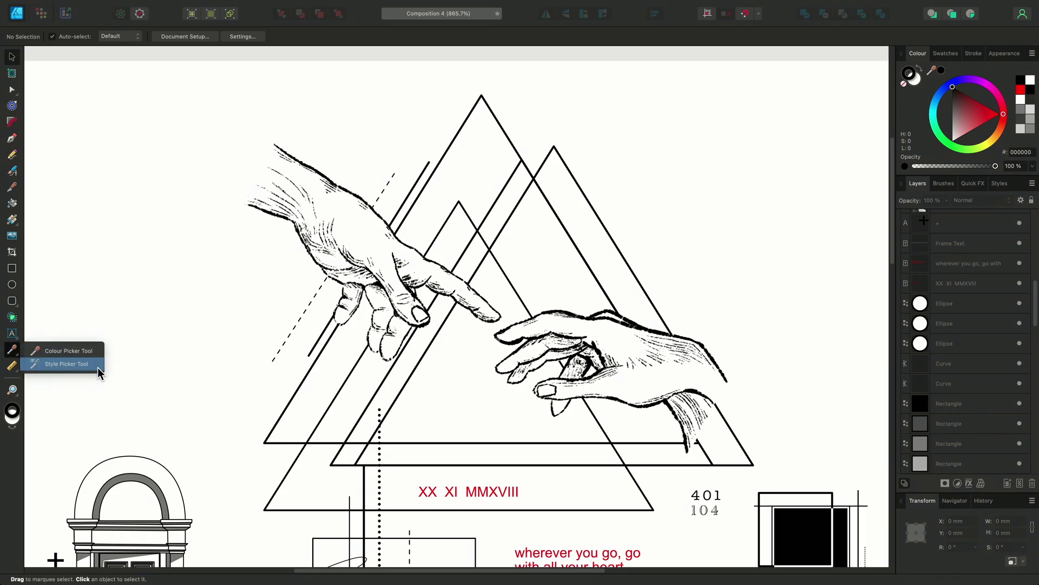
pyautogui.click(97, 367)
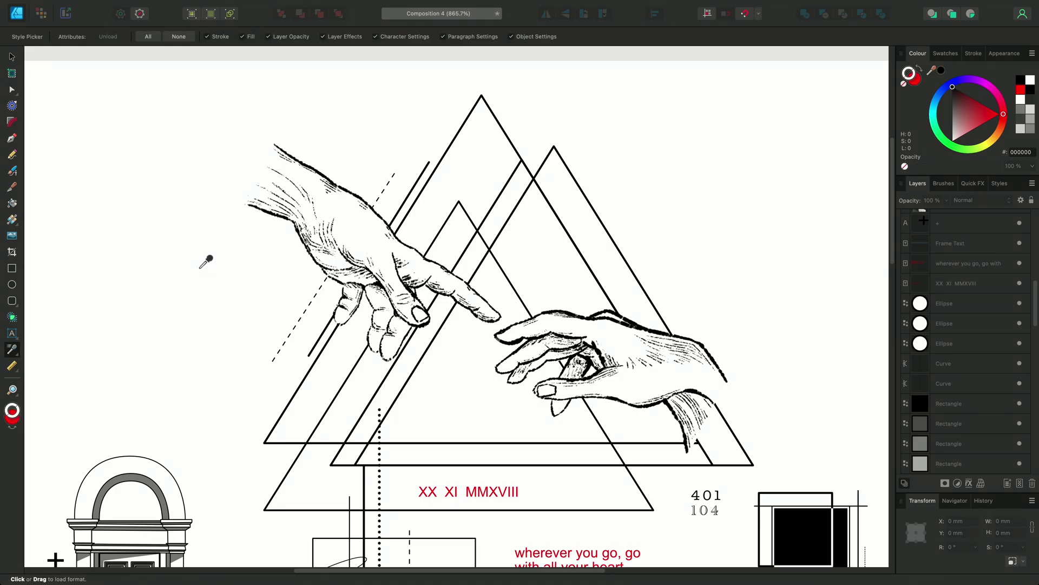
# Copy the dashed line's outline onto three triangles, then pan toward the heart and molecules
pyautogui.click(388, 179)
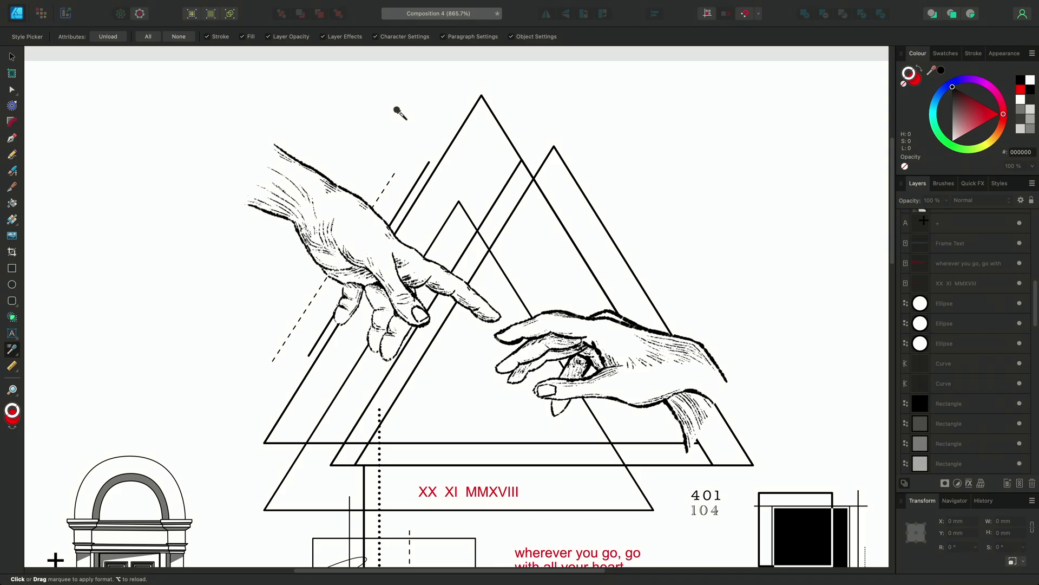
pyautogui.click(458, 110)
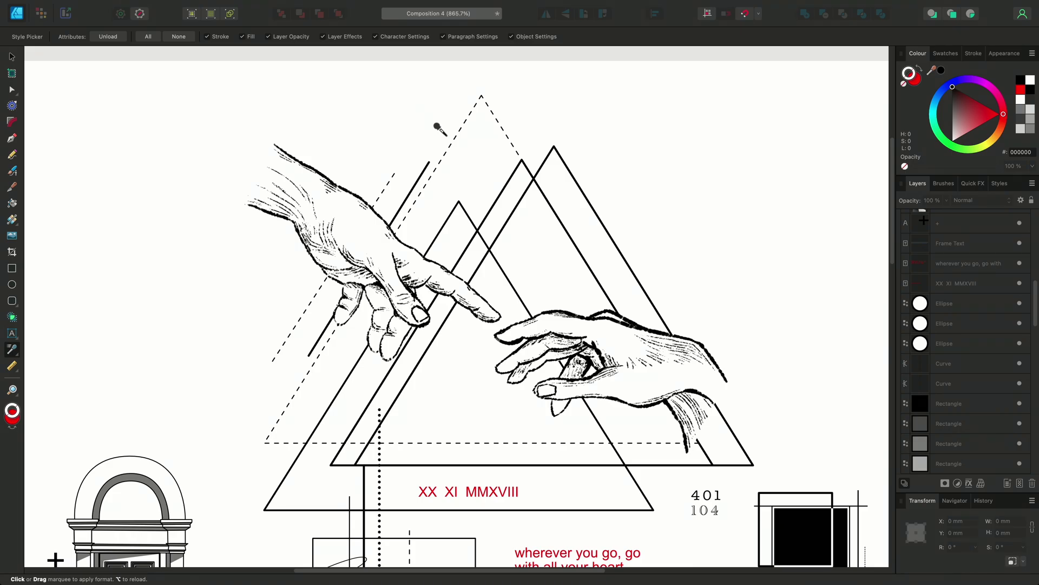
pyautogui.click(512, 161)
pyautogui.click(549, 146)
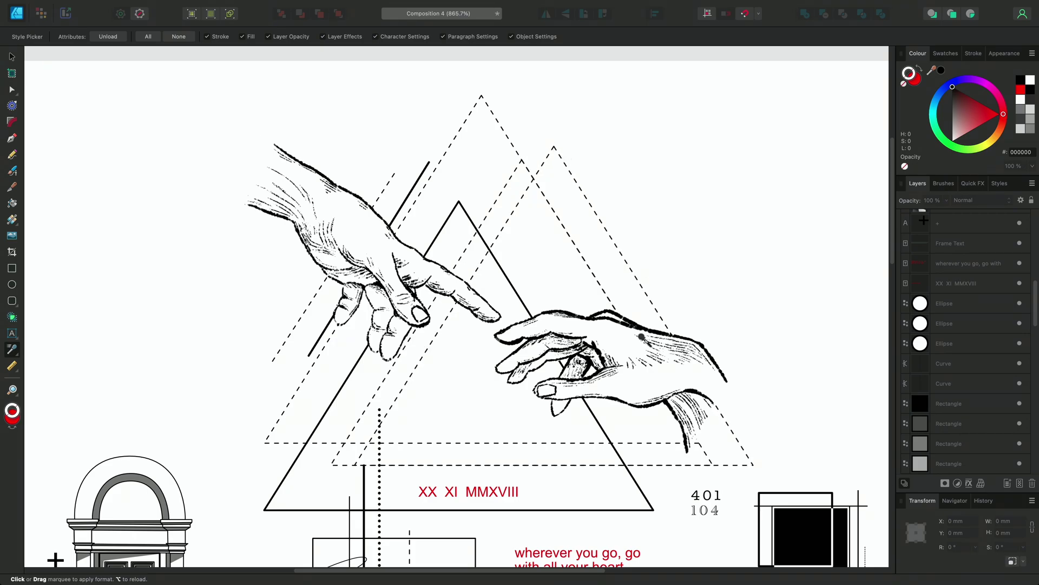
pyautogui.moveTo(668, 490); pyautogui.dragTo(509, 150)
pyautogui.moveTo(585, 335); pyautogui.dragTo(470, 194)
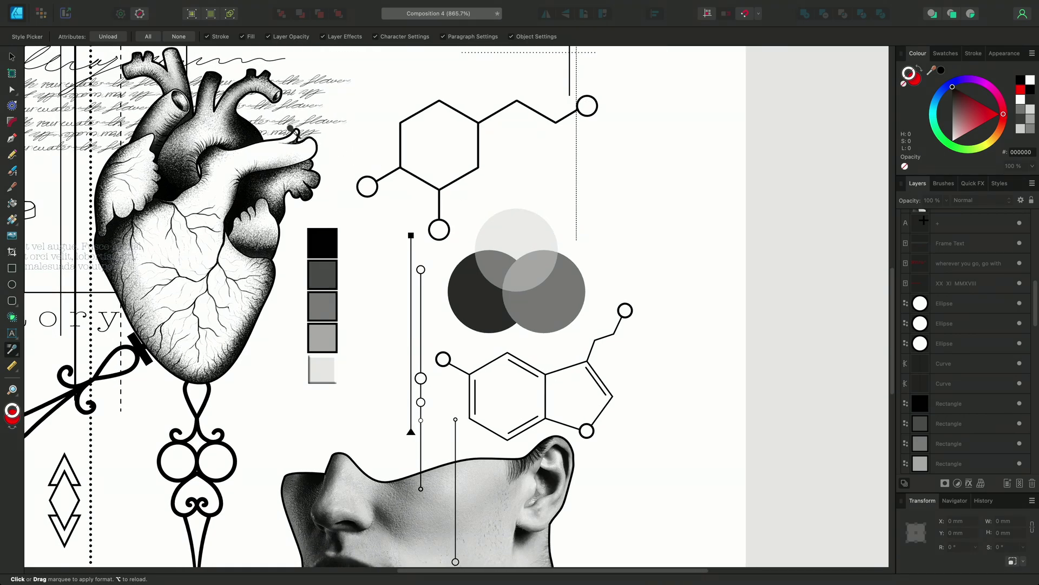
# With Fill excluded, copy the pale grey circle's style onto the right and dark left circles
pyautogui.click(117, 38)
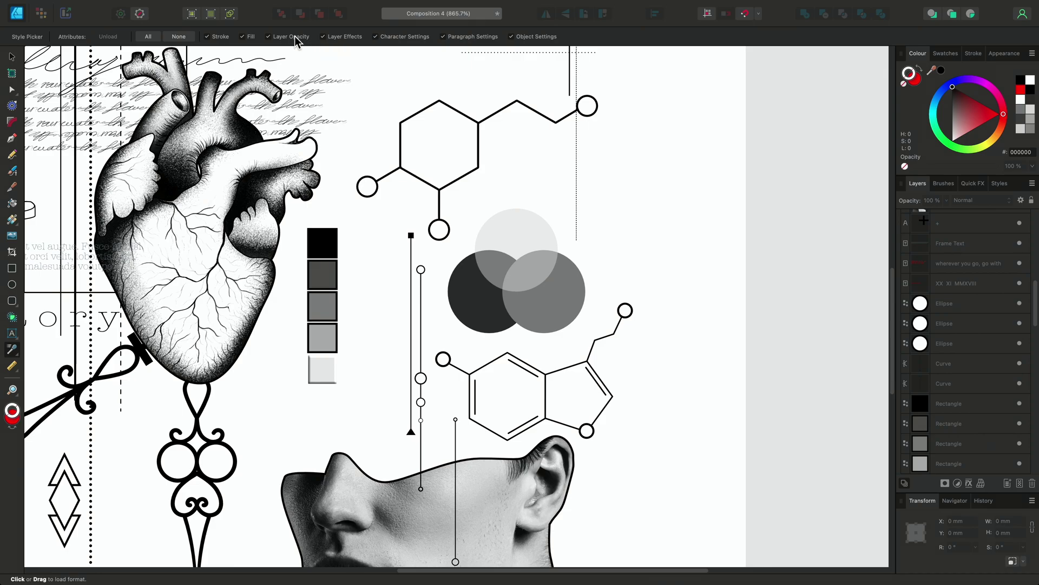
pyautogui.click(243, 36)
pyautogui.click(514, 228)
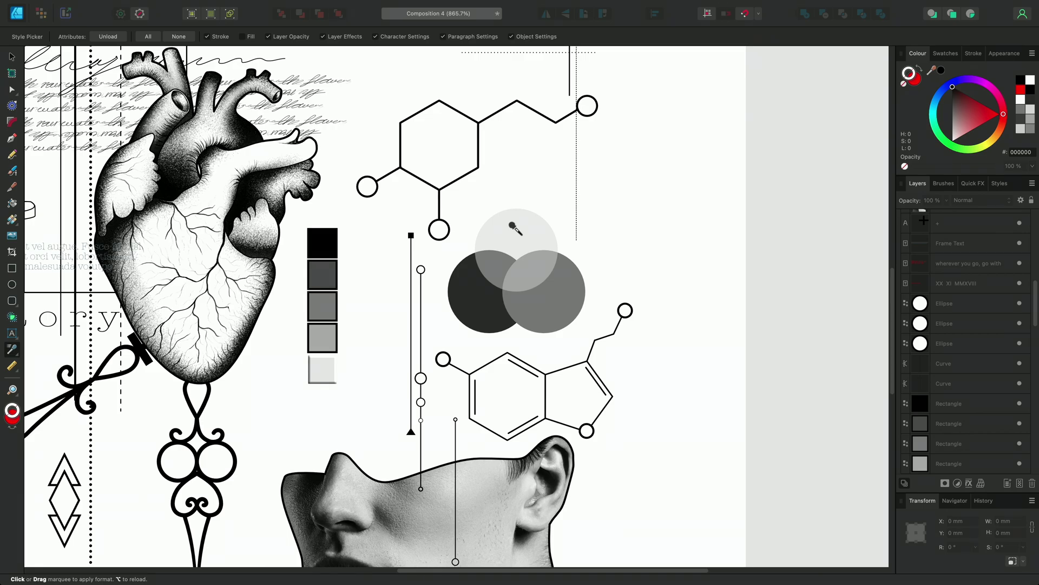
pyautogui.click(553, 274)
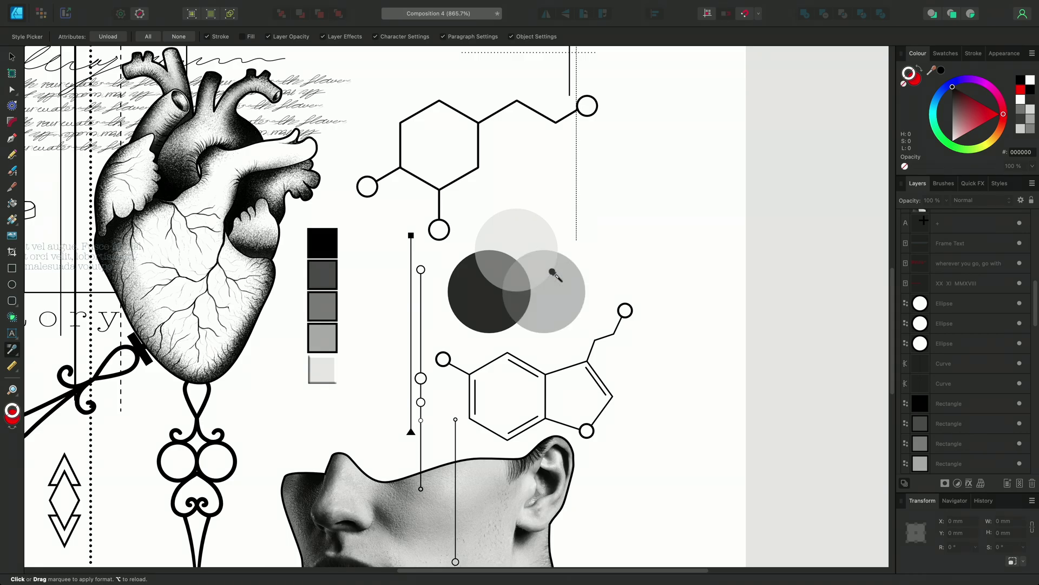
pyautogui.click(465, 286)
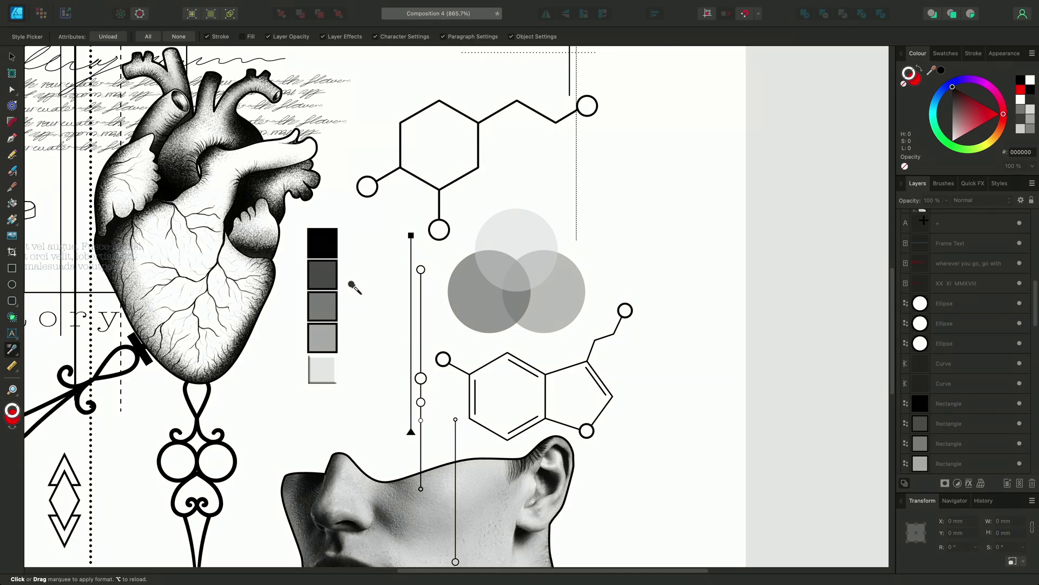
# Select the four darker squares and give them the pale square's Stroke and Layer Effects only
pyautogui.press('v')
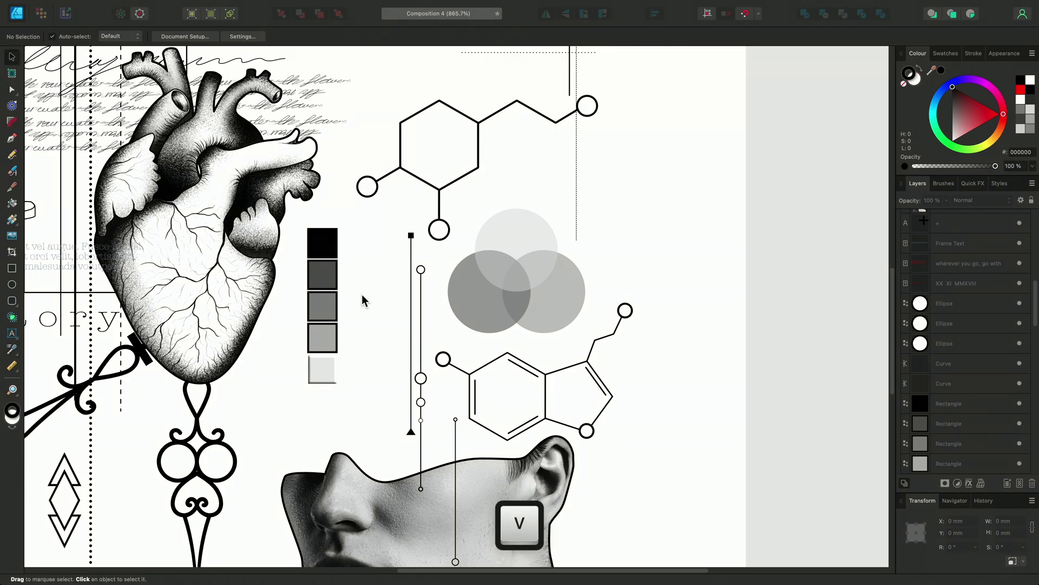
pyautogui.moveTo(290, 361); pyautogui.dragTo(349, 220)
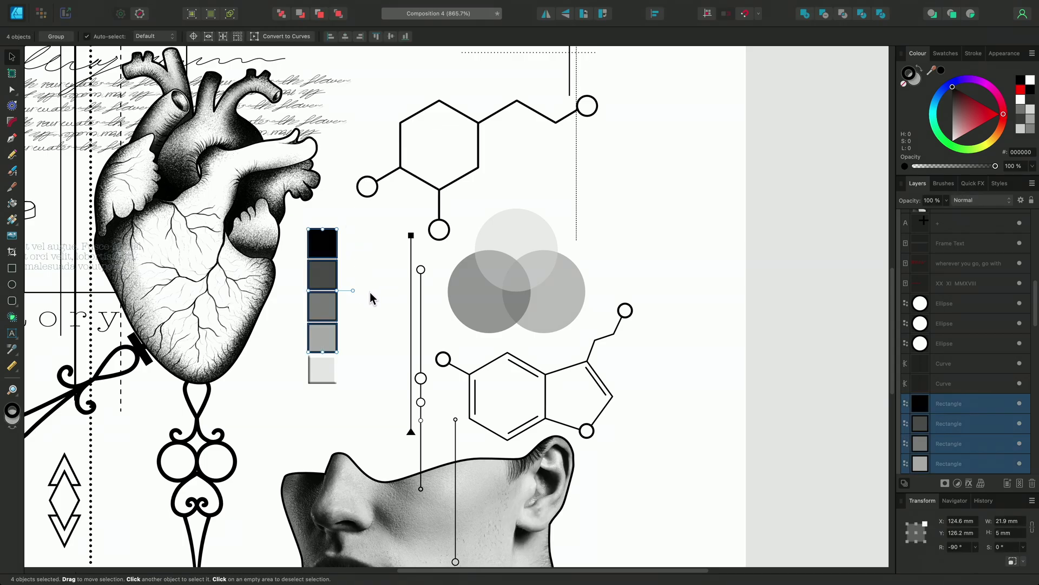
pyautogui.click(14, 348)
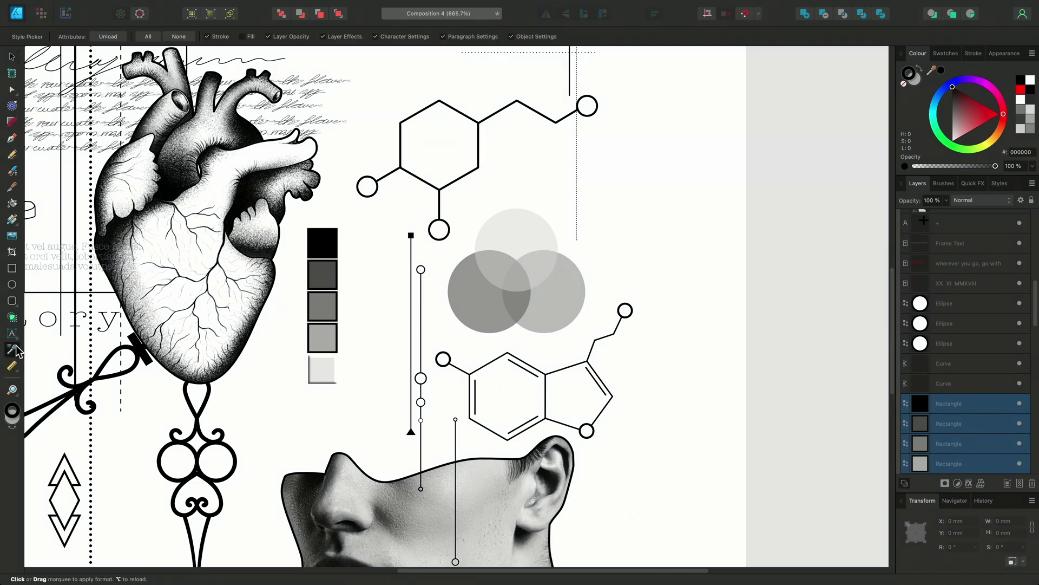
pyautogui.click(119, 38)
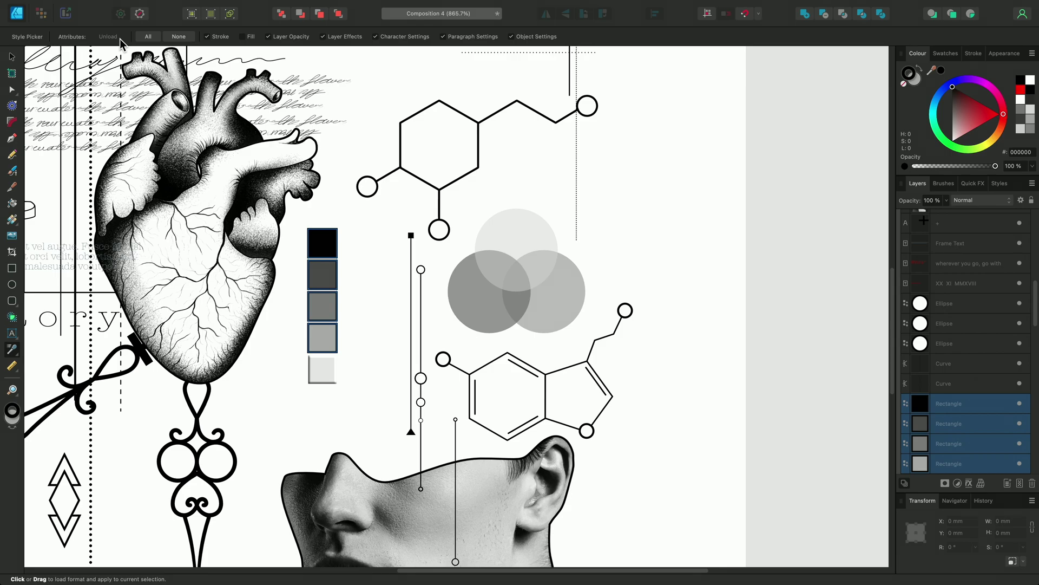
pyautogui.click(179, 37)
pyautogui.click(207, 37)
pyautogui.click(325, 36)
pyautogui.click(321, 367)
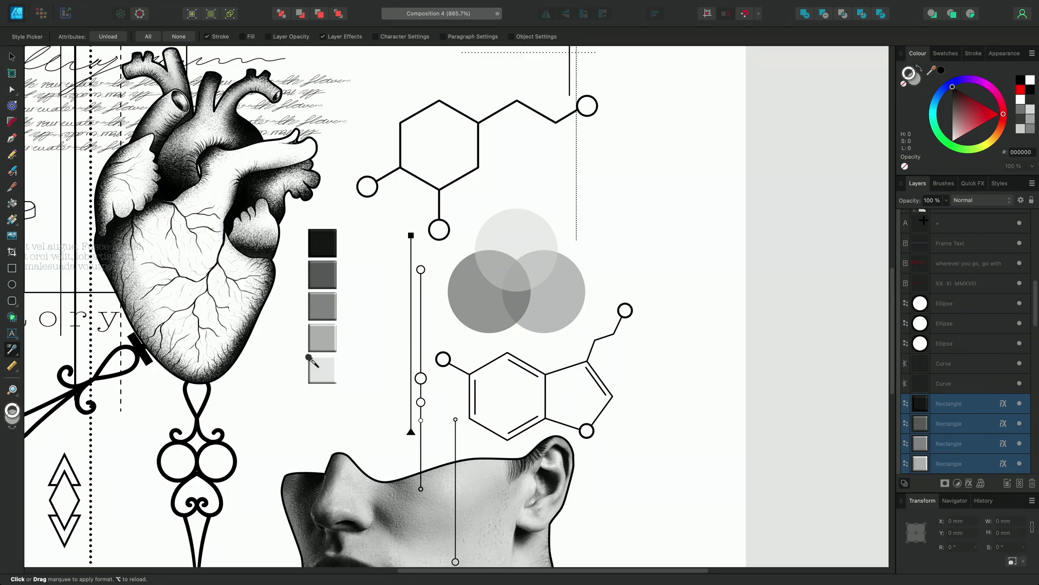
# Deselect the squares, bring the red text into view, and set the Style Picker to all attributes
pyautogui.press('super+d')
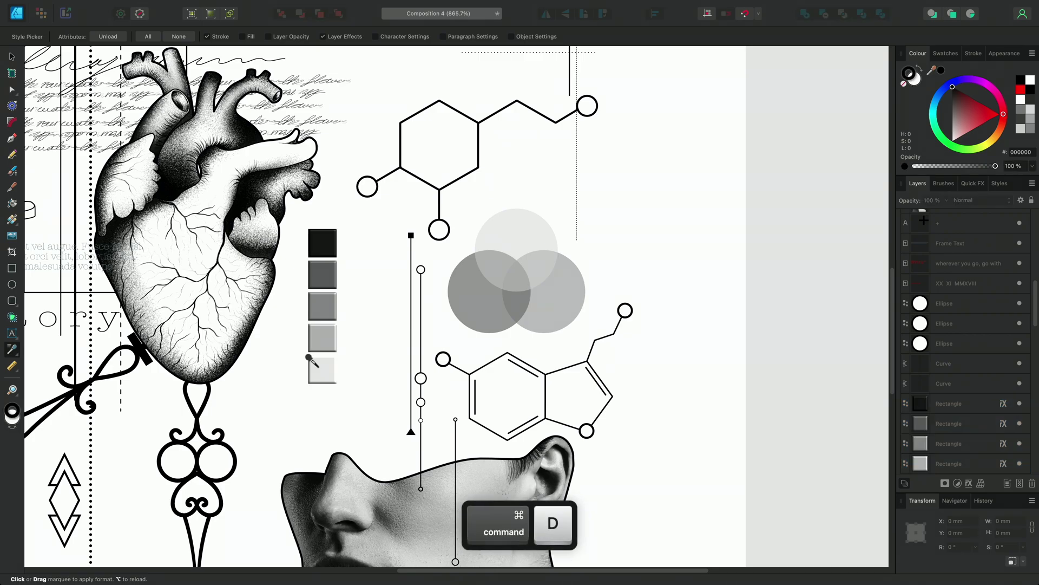
pyautogui.moveTo(476, 99); pyautogui.dragTo(627, 421)
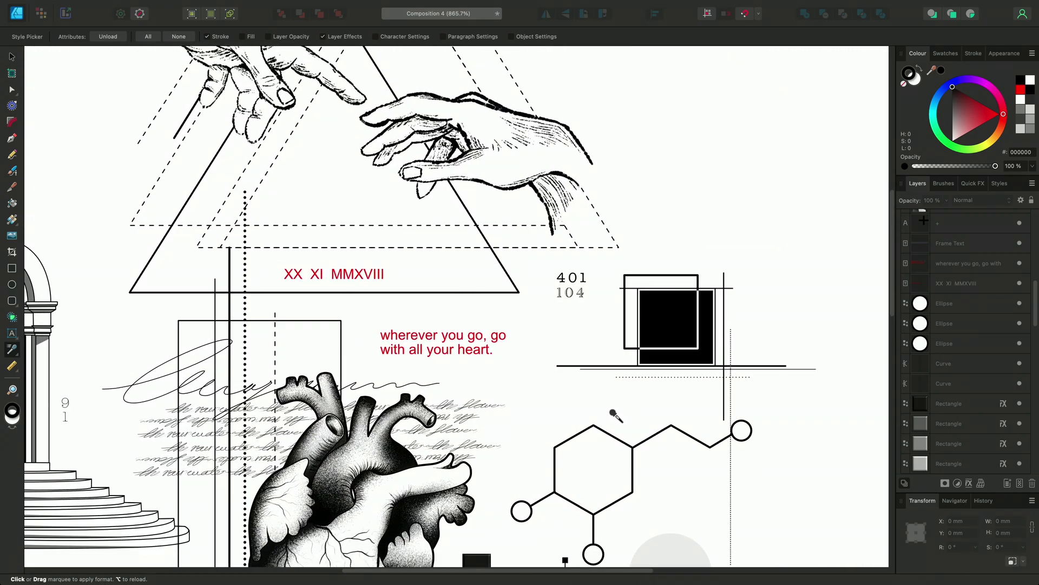
pyautogui.press('Escape')
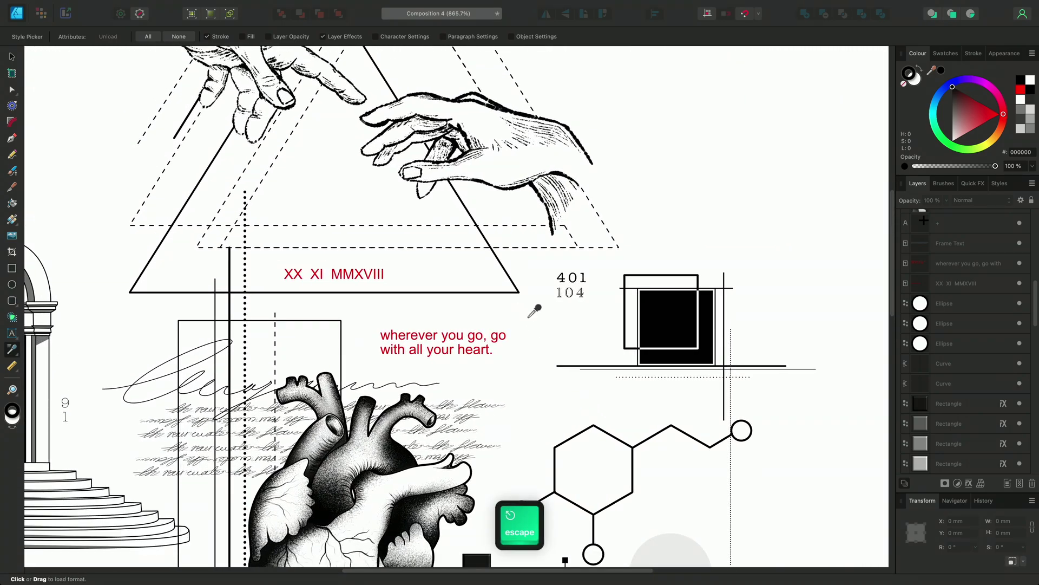
pyautogui.click(148, 36)
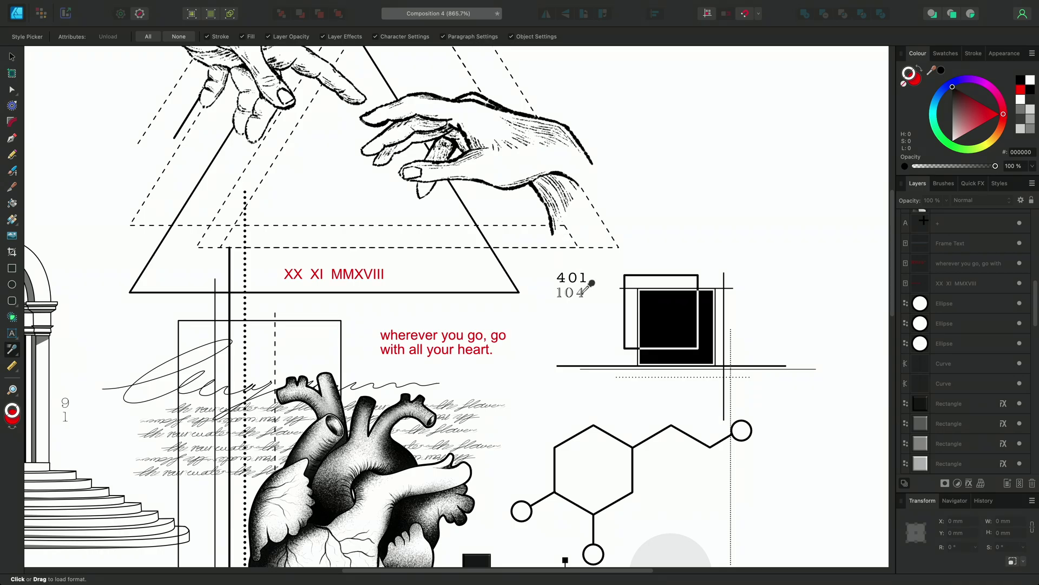
# Apply 401's grey serif text style to XX, XI, MMXVIII and the red quote
pyautogui.click(572, 282)
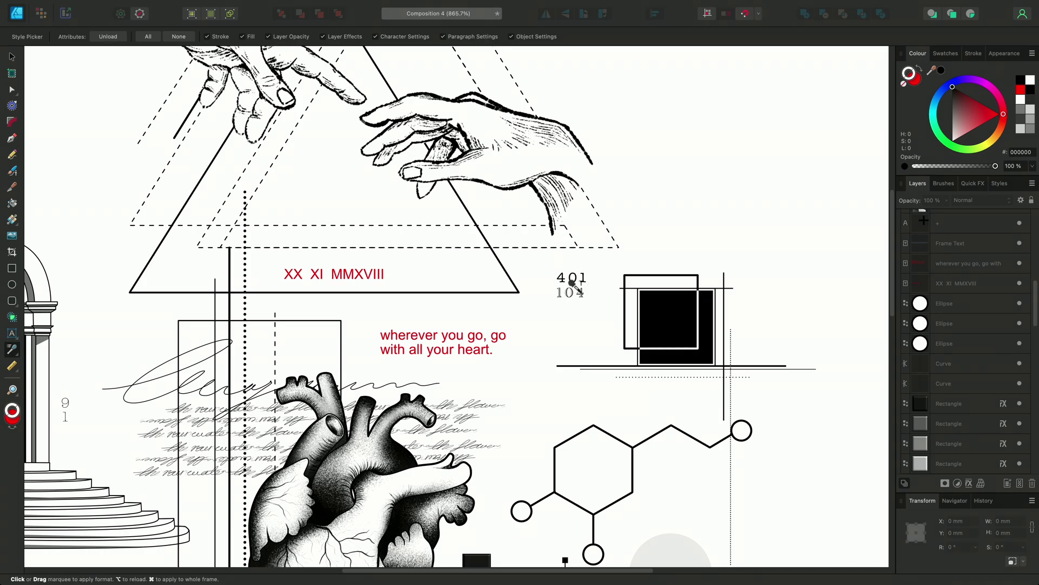
pyautogui.click(284, 261)
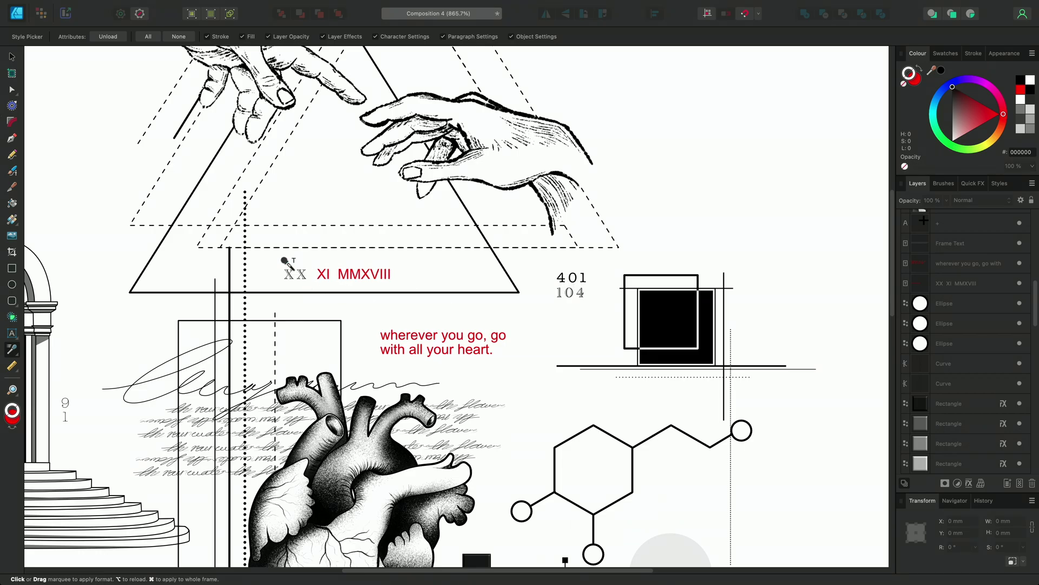
pyautogui.moveTo(313, 261); pyautogui.dragTo(352, 261)
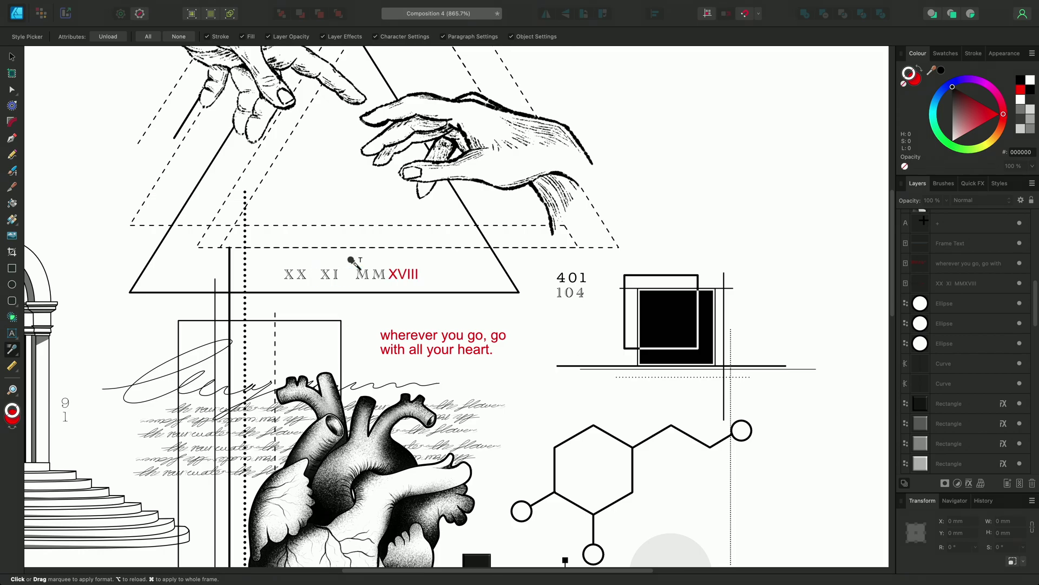
pyautogui.click(420, 263)
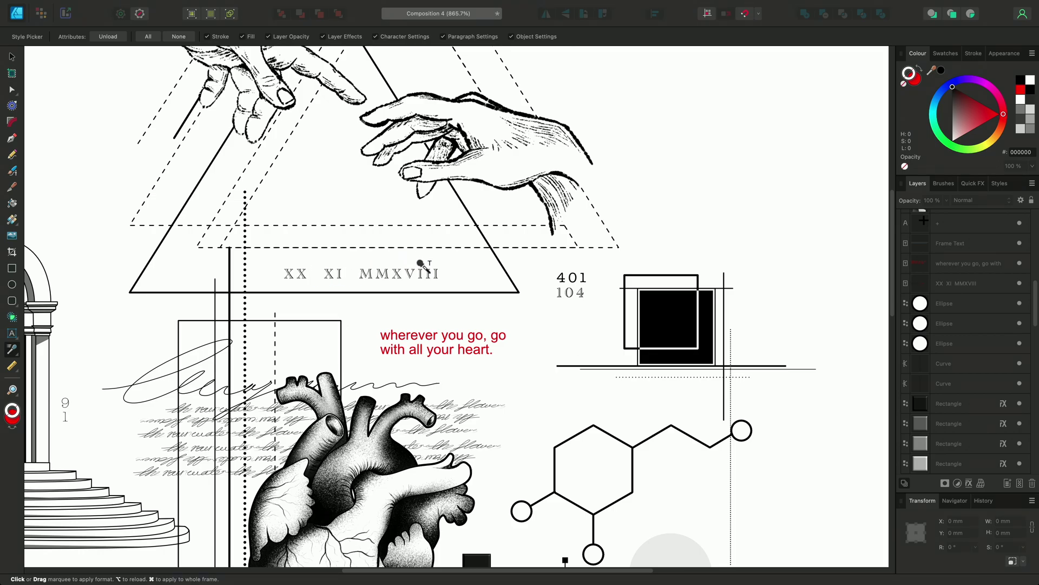
pyautogui.click(497, 345)
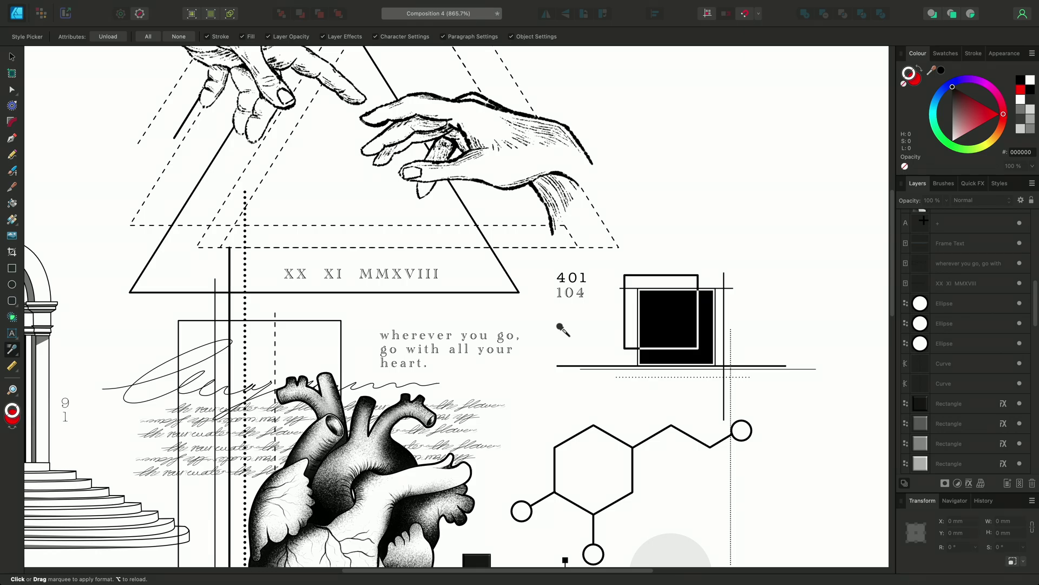
# Reload 401's typewriter style and apply it to the date line, quote frame and 104
pyautogui.press('alt')
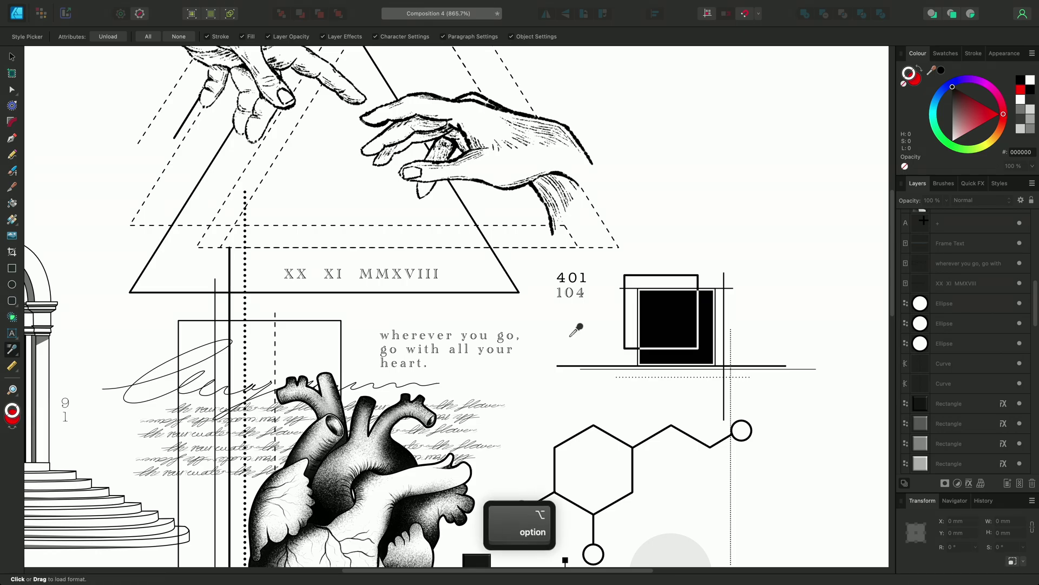
pyautogui.keyDown('alt'); pyautogui.click(566, 269); pyautogui.keyUp('alt')
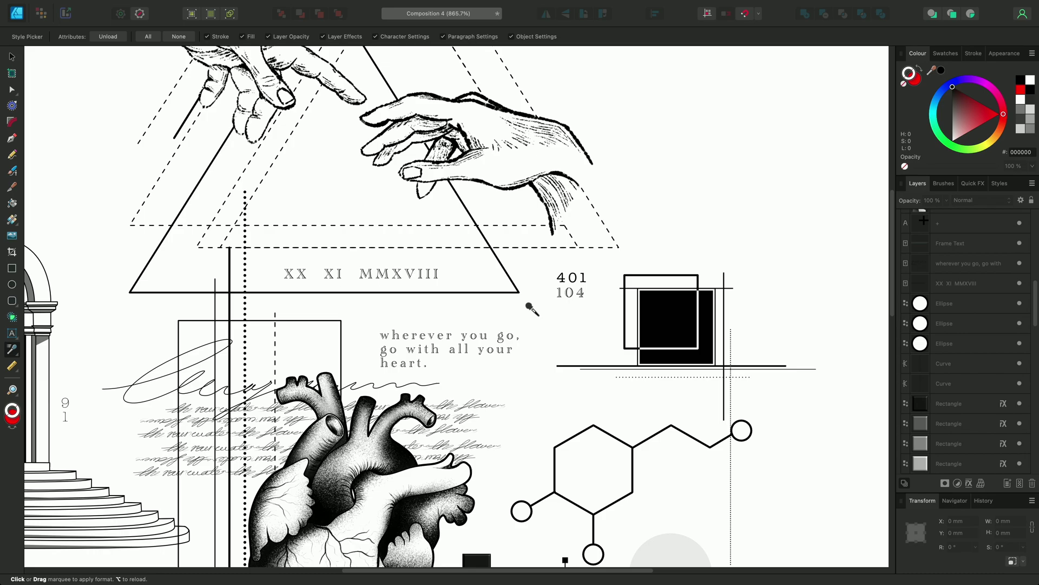
pyautogui.press('super')
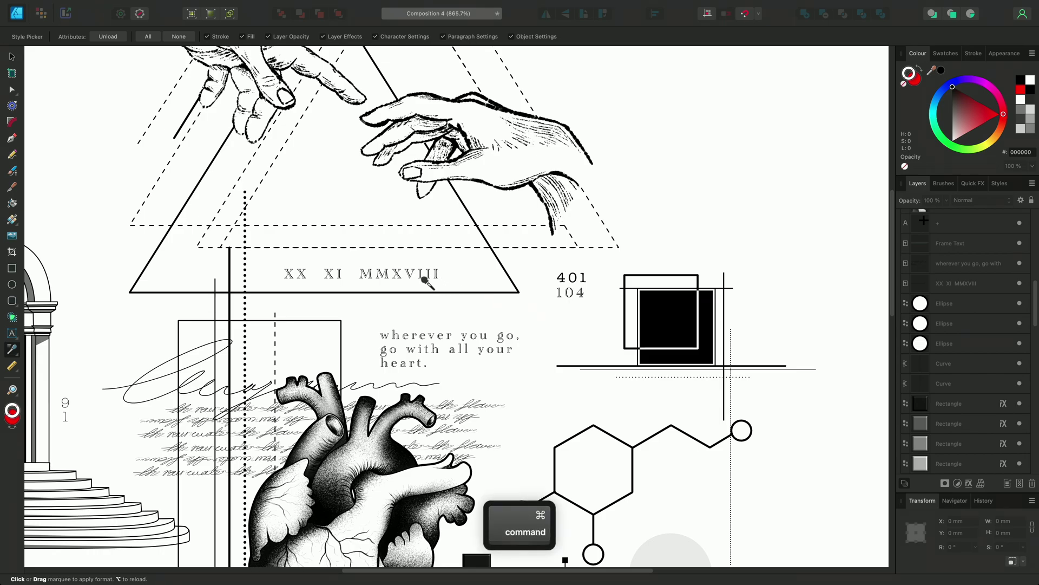
pyautogui.click(389, 264)
pyautogui.keyDown('super'); pyautogui.click(411, 327); pyautogui.keyUp('super')
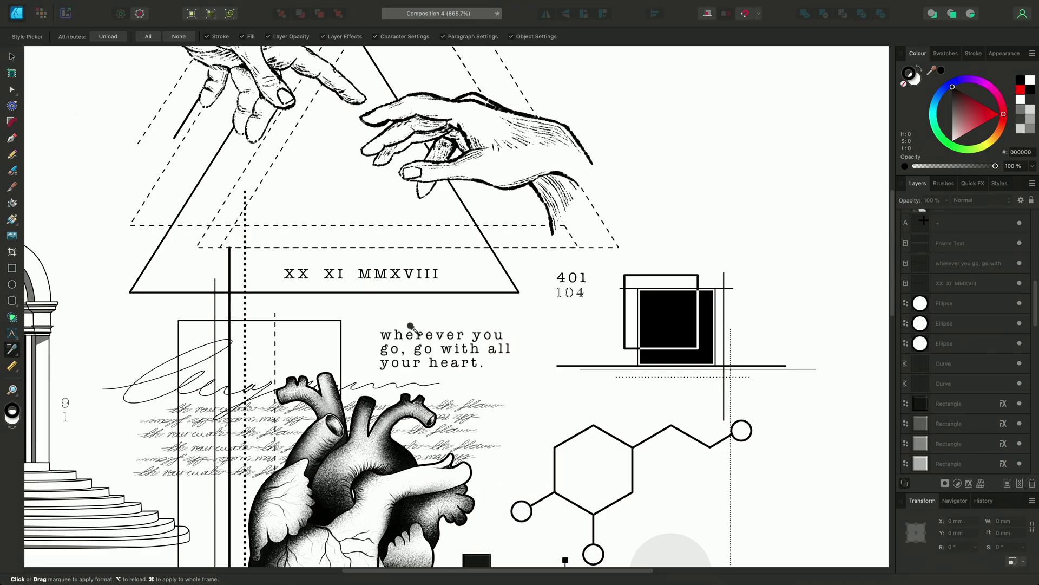
pyautogui.keyDown('super'); pyautogui.click(558, 286); pyautogui.keyUp('super')
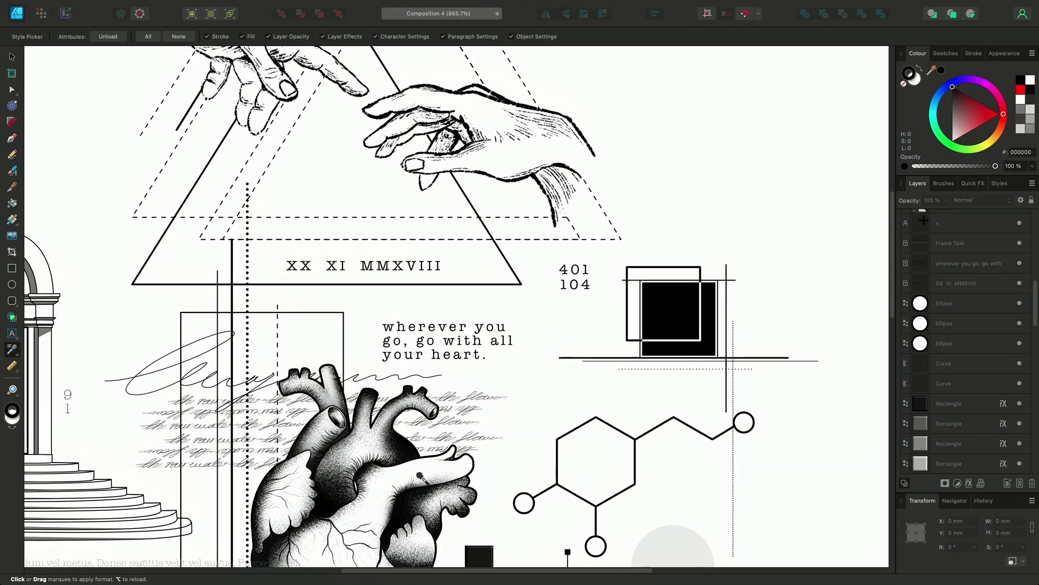
# Give the double-diamond ornament, pendant and clock hand a silver finish, then view the whole artboard
pyautogui.scroll(-10, 558, 330)
pyautogui.scroll(-3, 558, 330)
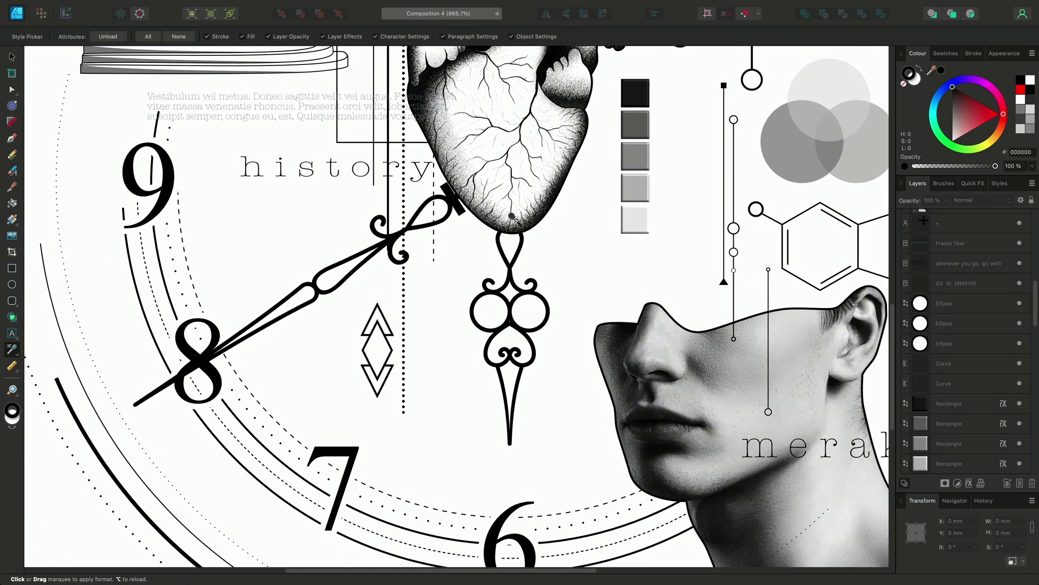
pyautogui.press('Escape')
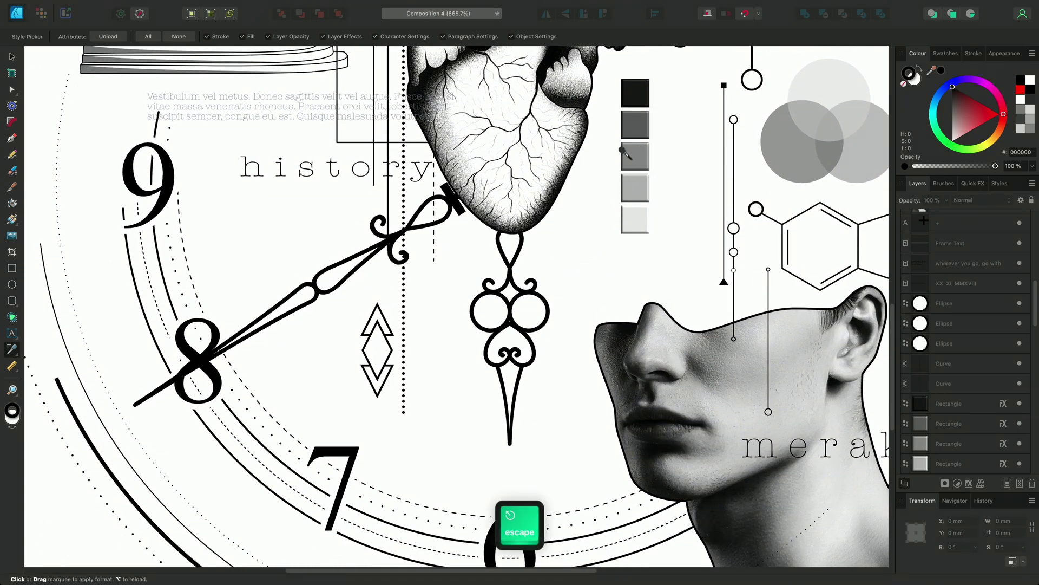
pyautogui.moveTo(352, 298); pyautogui.dragTo(399, 403)
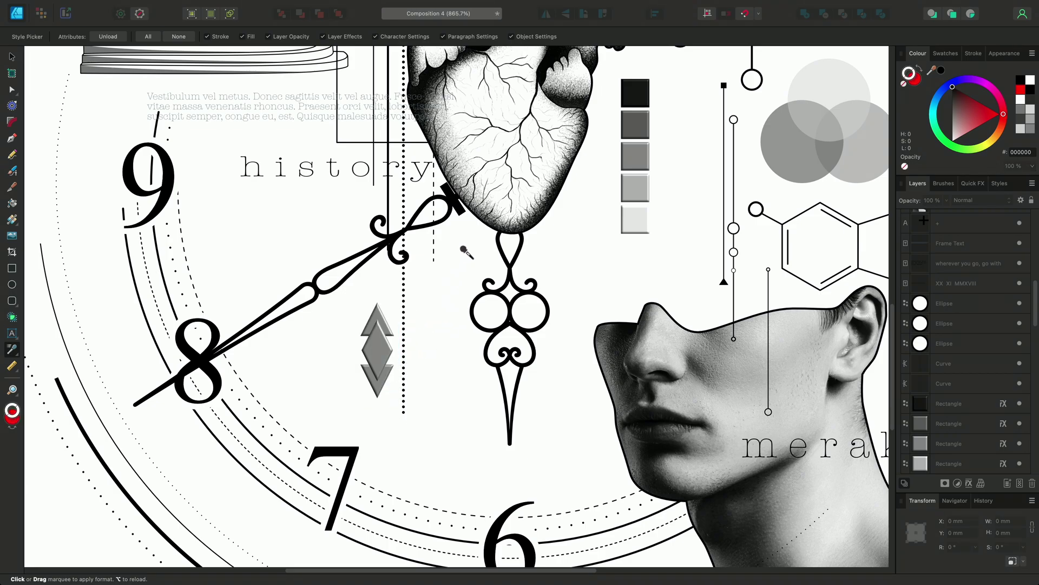
pyautogui.moveTo(478, 246); pyautogui.dragTo(551, 264)
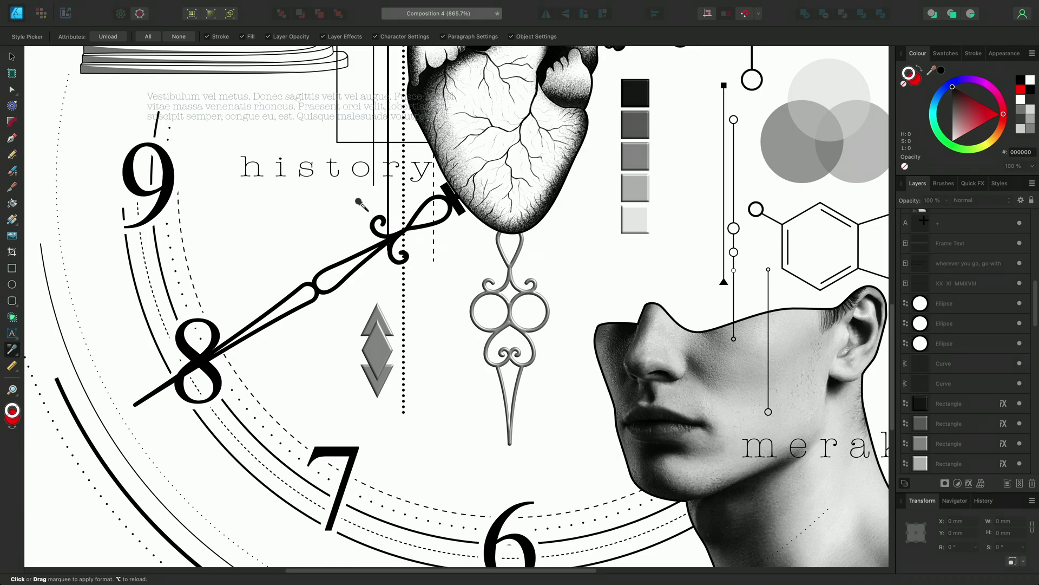
pyautogui.moveTo(357, 202); pyautogui.dragTo(373, 217)
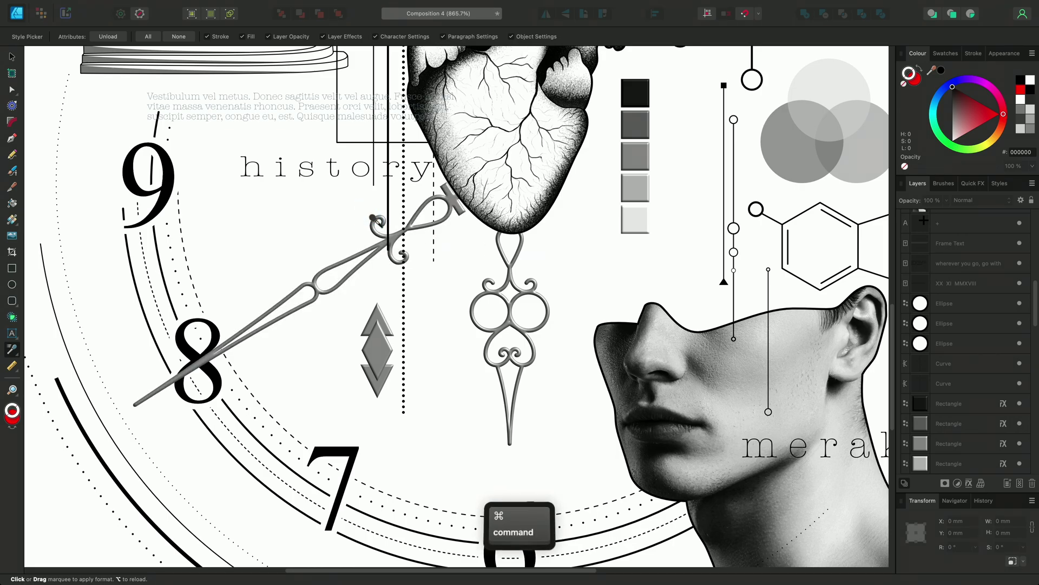
pyautogui.press('super+0')
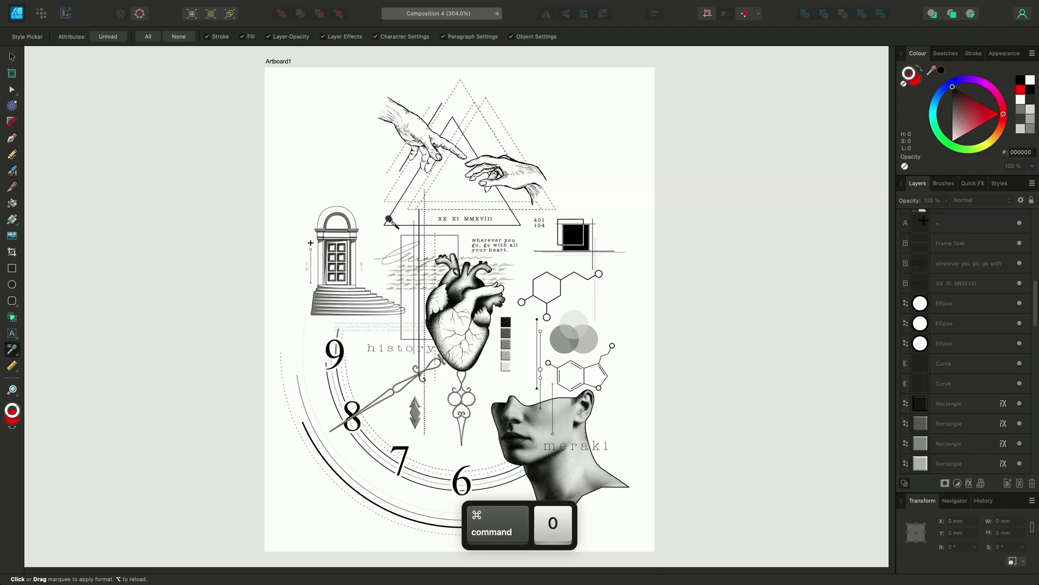